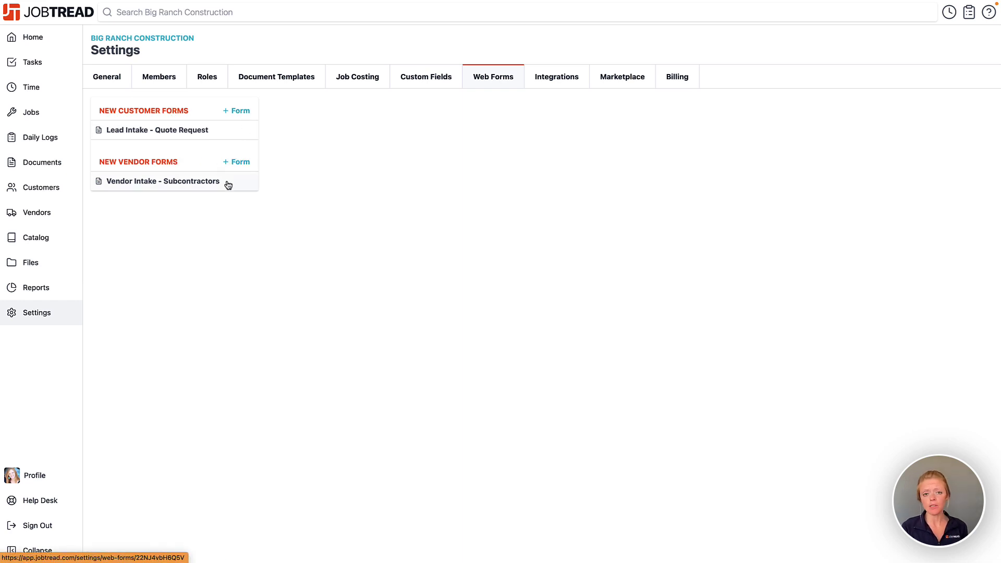
Add a new customer form and give it the internal web form name 'New Lead Intake'
click(240, 116)
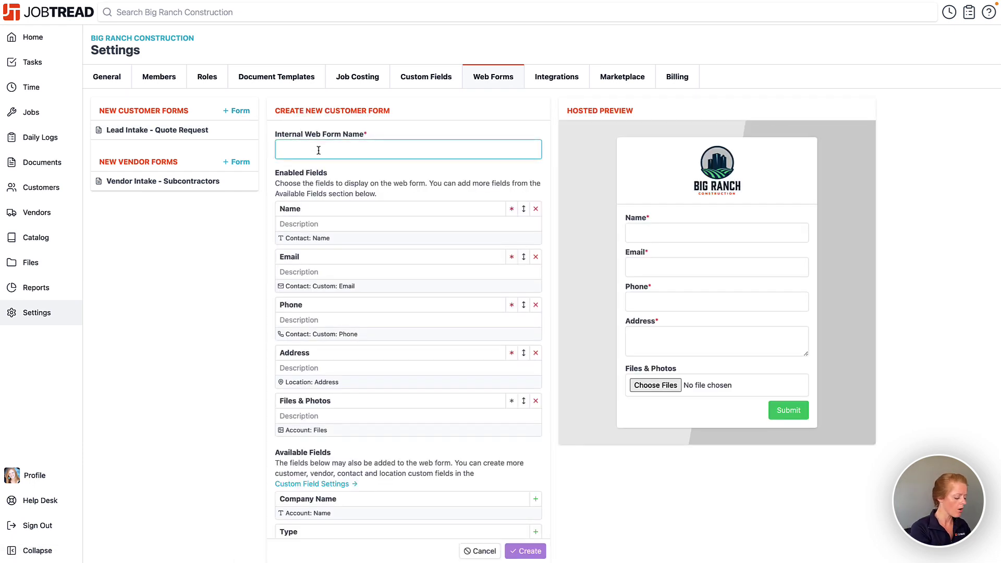
text(New Lead Intake)
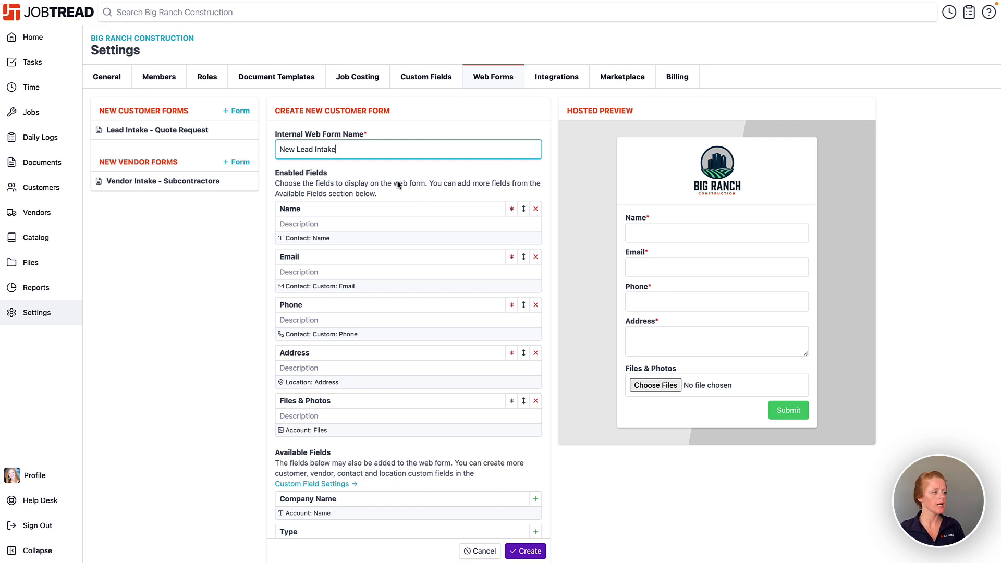
scroll(426, 194, down, 1)
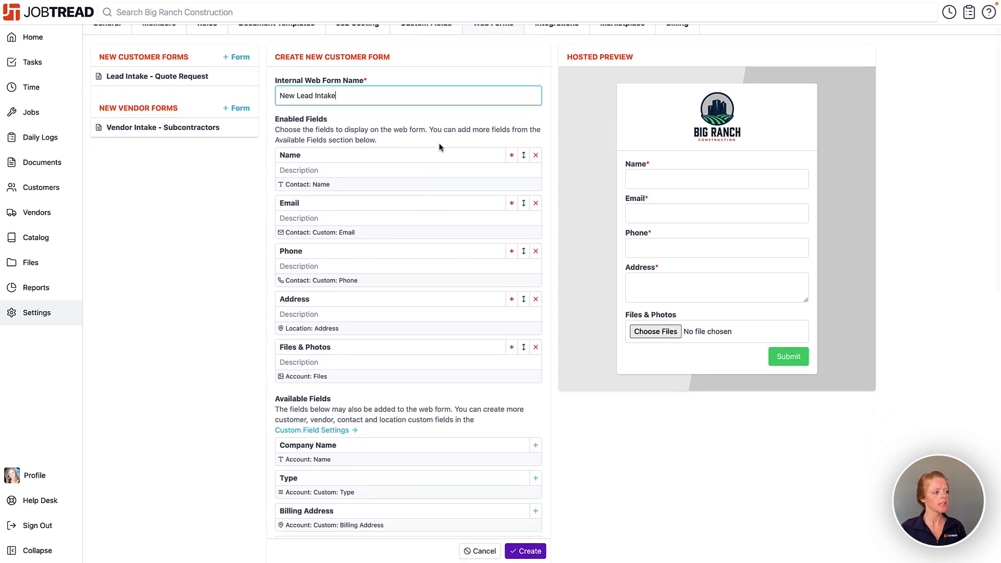
scroll(438, 379, down, 1)
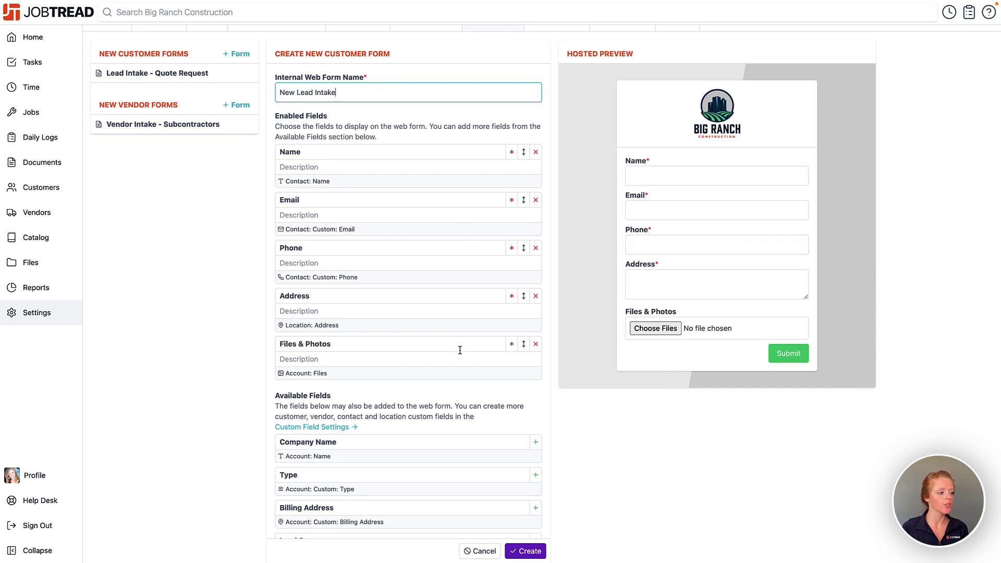
click(512, 158)
click(512, 158)
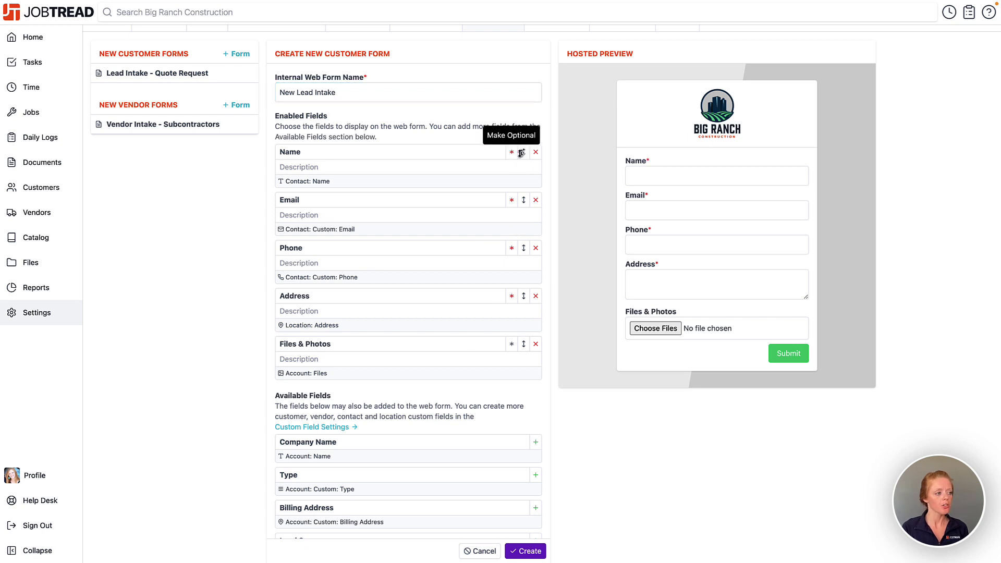
drag(524, 152, 524, 237)
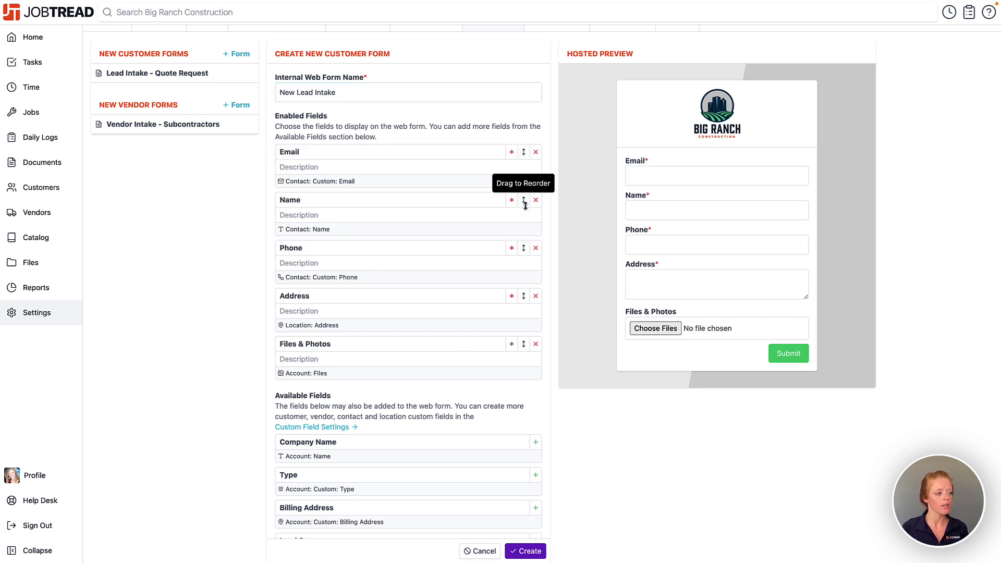
drag(523, 200, 523, 145)
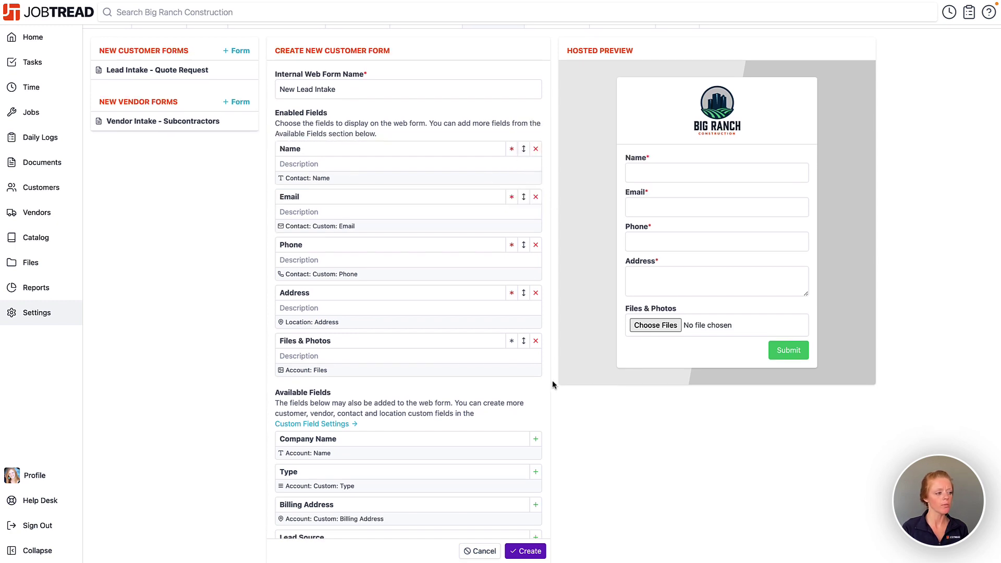
scroll(552, 384, down, 3)
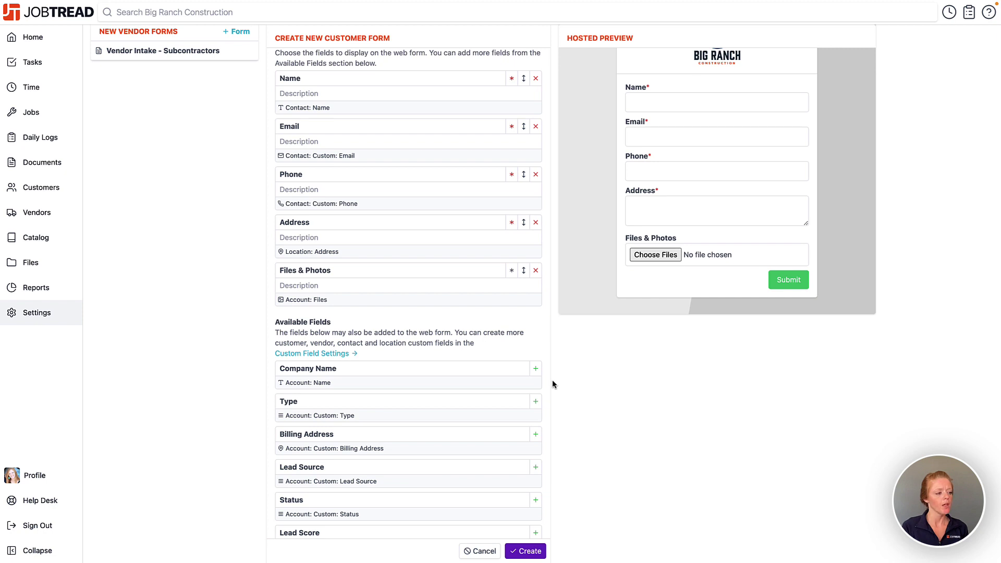
scroll(552, 381, down, 9)
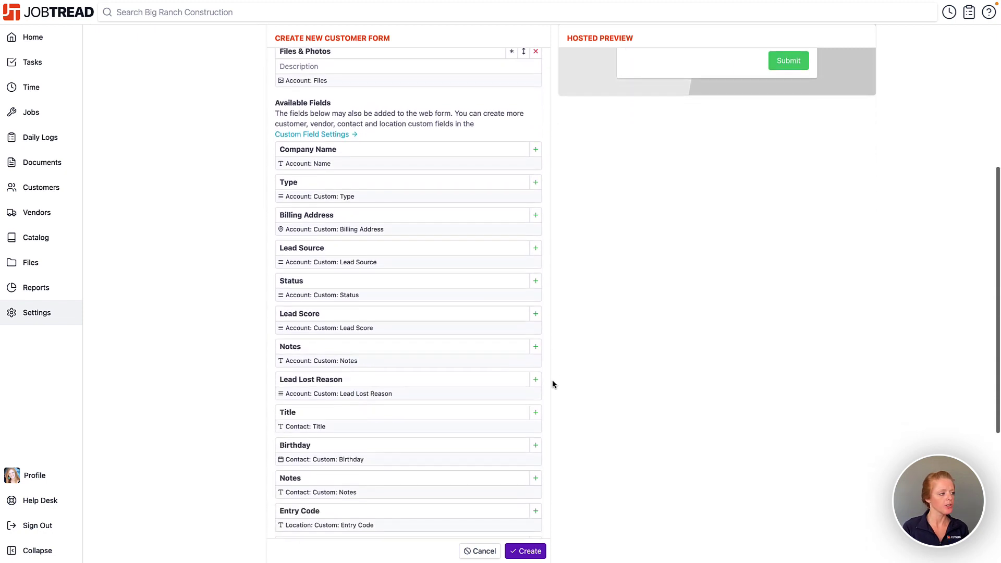
scroll(552, 380, down, 2)
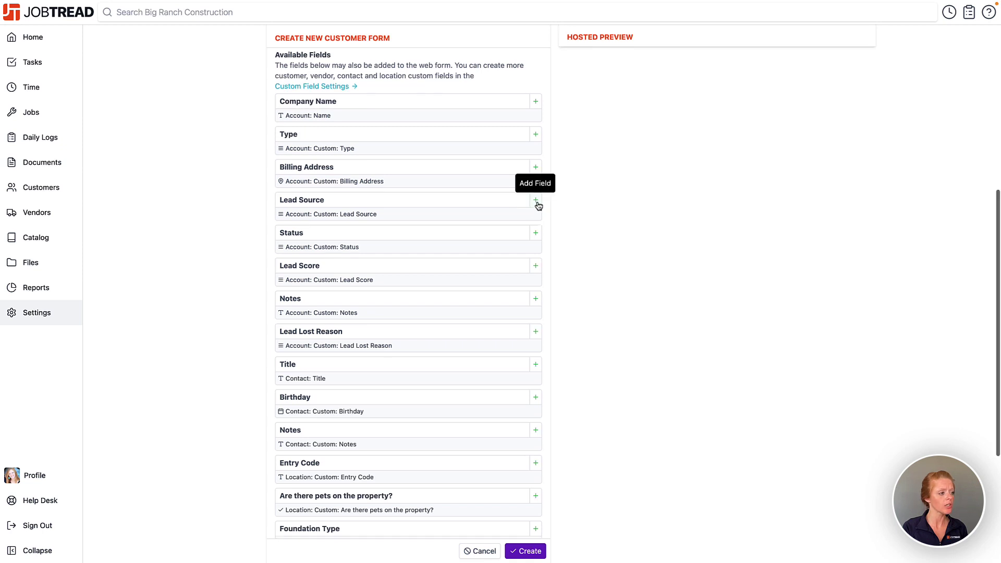
Add the Lead Source field and relabel it 'Where did you hear about us?'
click(536, 202)
scroll(552, 205, up, 5)
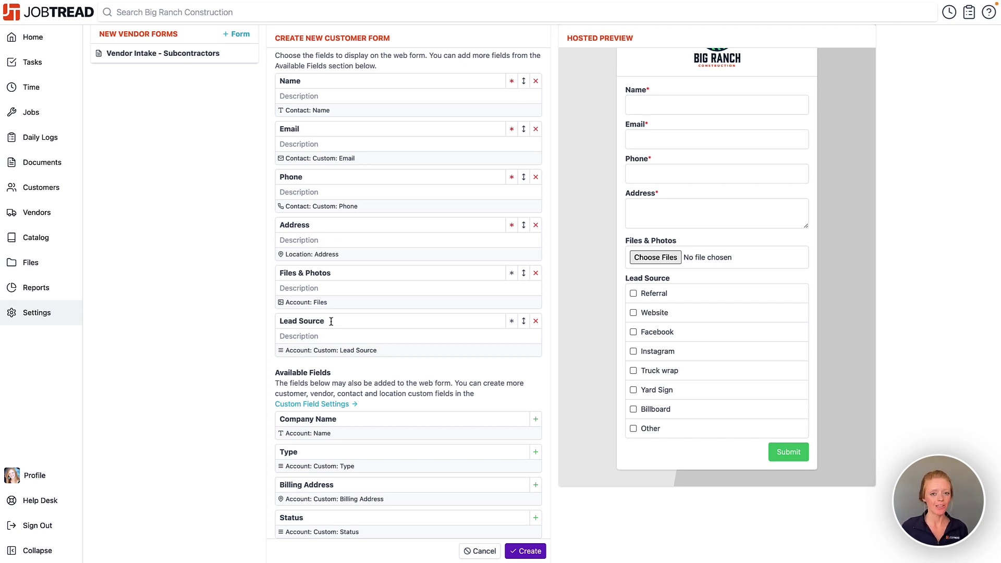
key(BackSpace)
key(BackSpace)
key(BackSpace)
key(BackSpace)
key(BackSpace)
key(BackSpace)
key(BackSpace)
key(BackSpace)
key(BackSpace)
key(BackSpace)
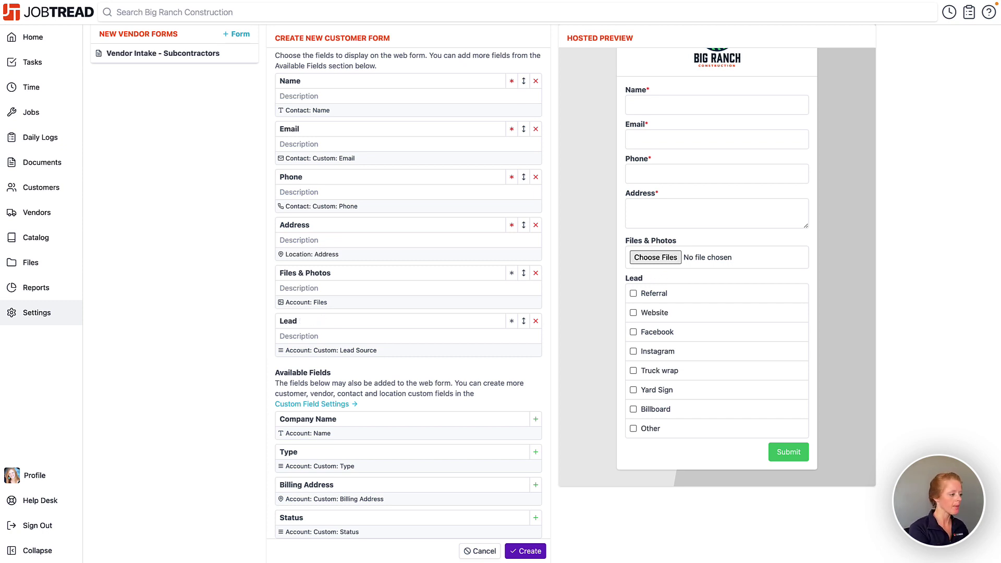
key(BackSpace)
text(Where did you hear about us?)
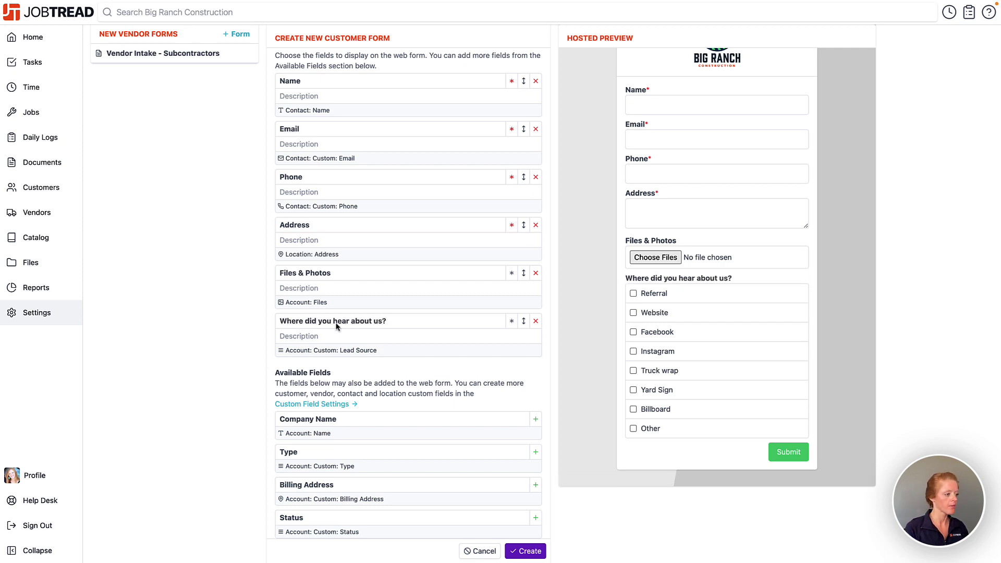
Make the lead-source question required and move it above Files & Photos
click(398, 340)
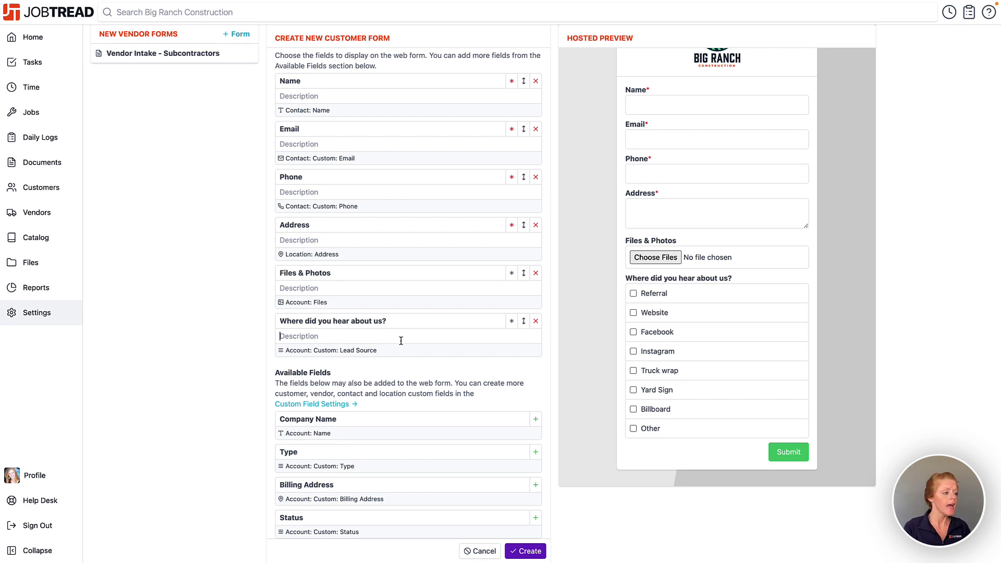
click(514, 323)
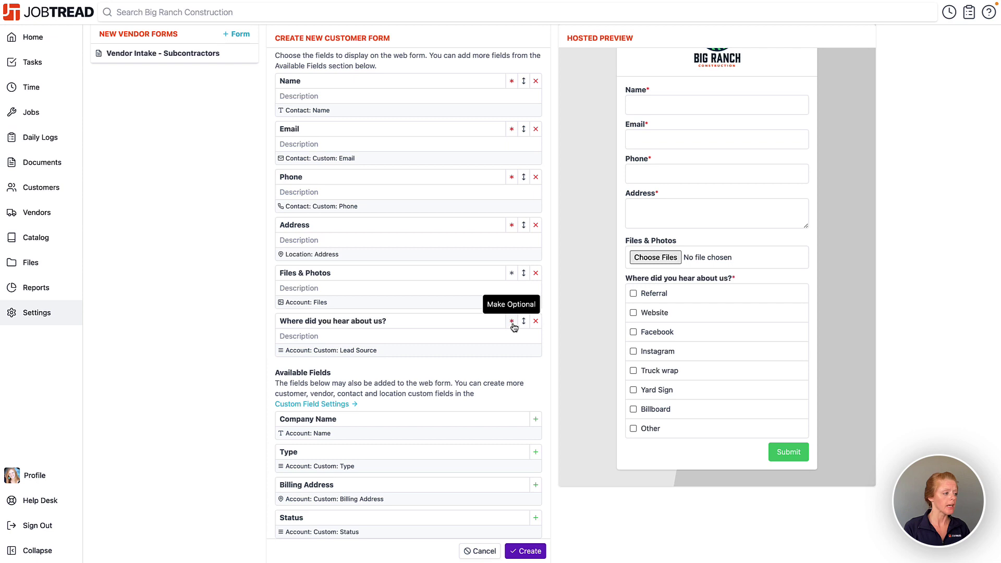
drag(525, 321, 521, 266)
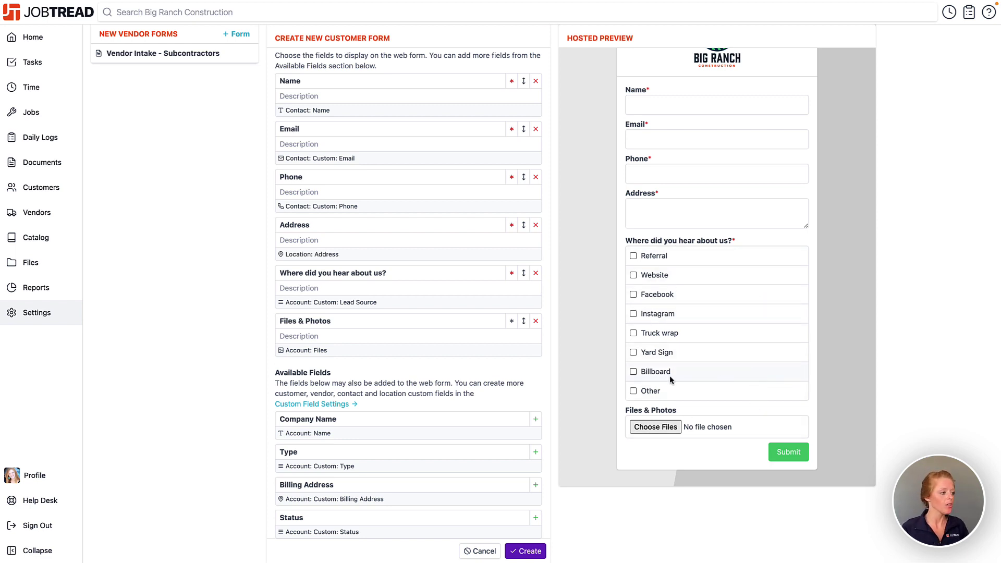
drag(399, 303, 342, 303)
click(380, 304)
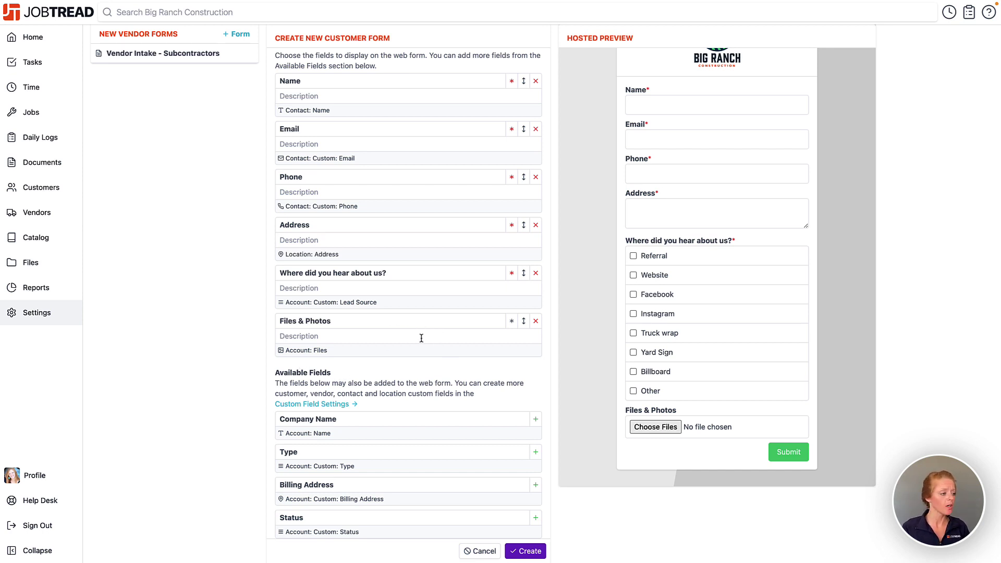
Rewrite the upload field title to 'Please Upload Videos and Photos of the Current Space'
drag(305, 321, 281, 321)
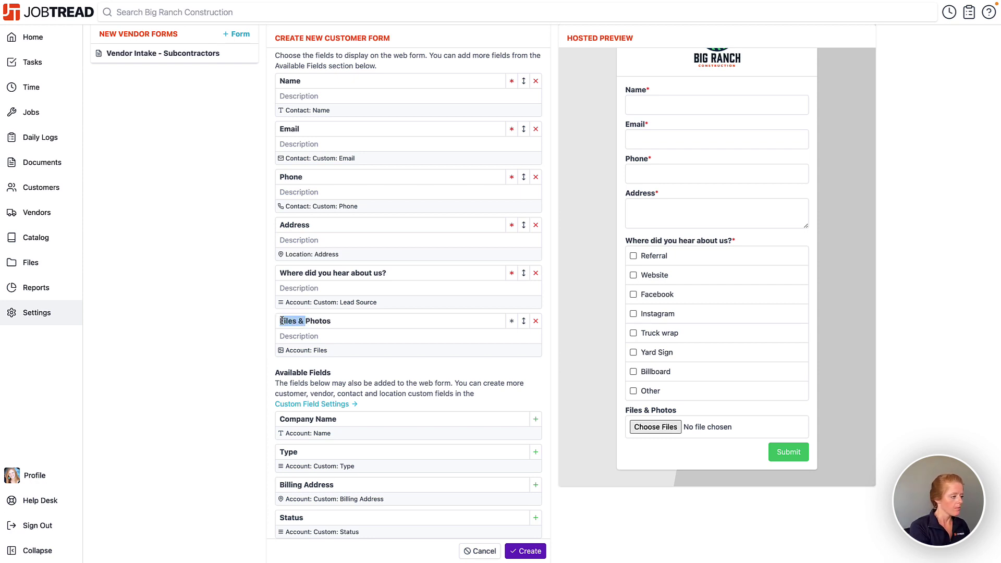
key(BackSpace)
text(Videos and Photos)
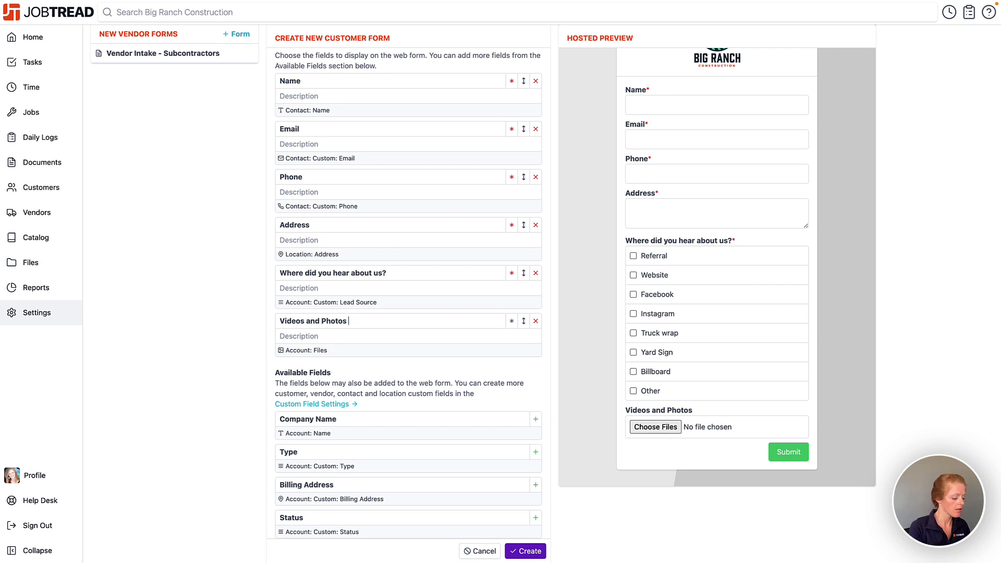
text( of the Current Space)
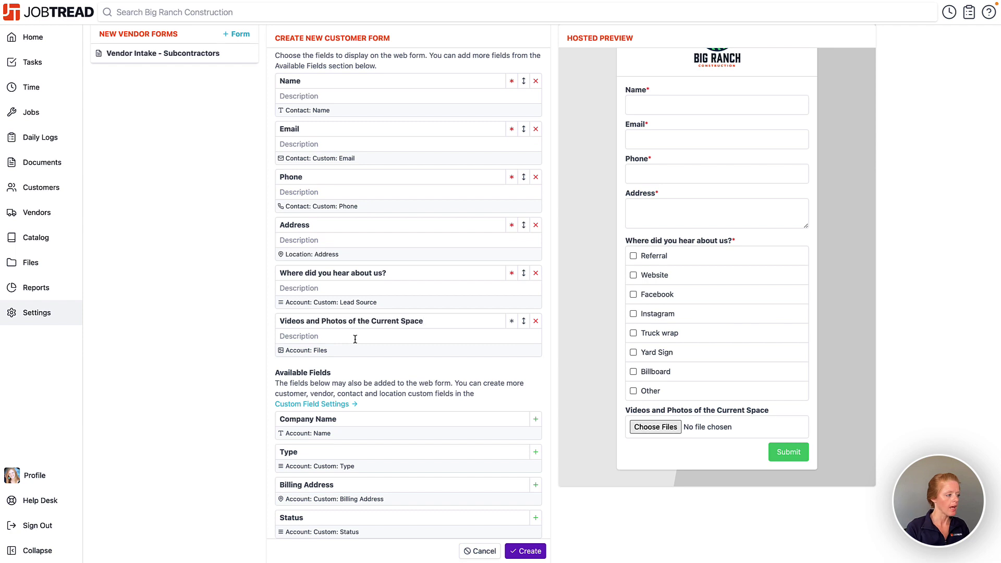
click(280, 322)
text(Please )
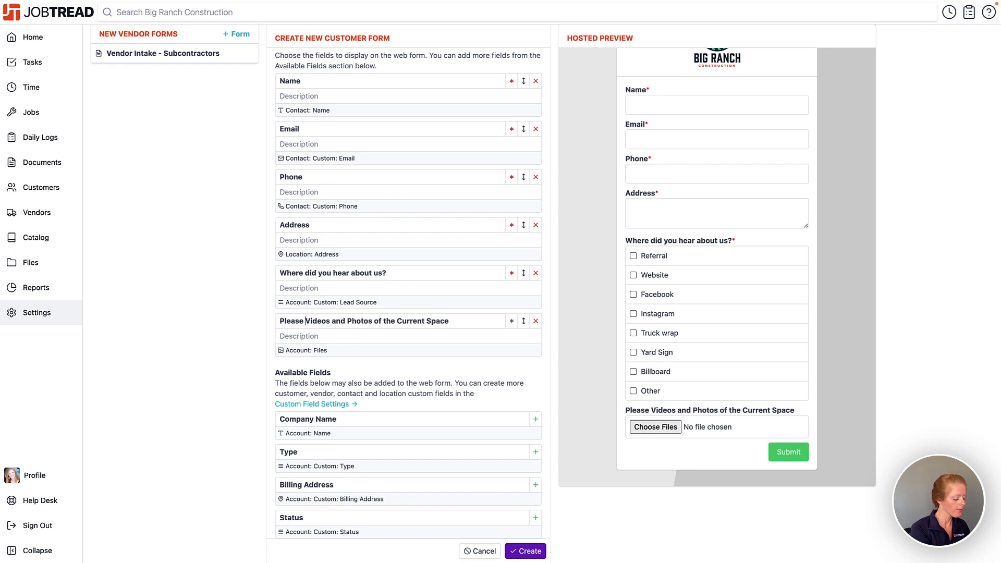
text(upload)
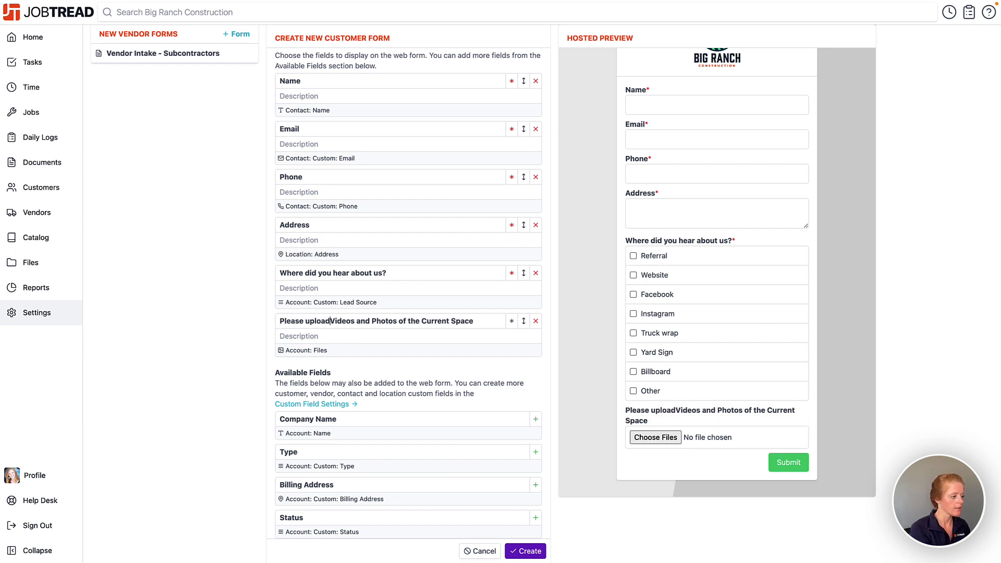
click(311, 321)
key(BackSpace)
text(U)
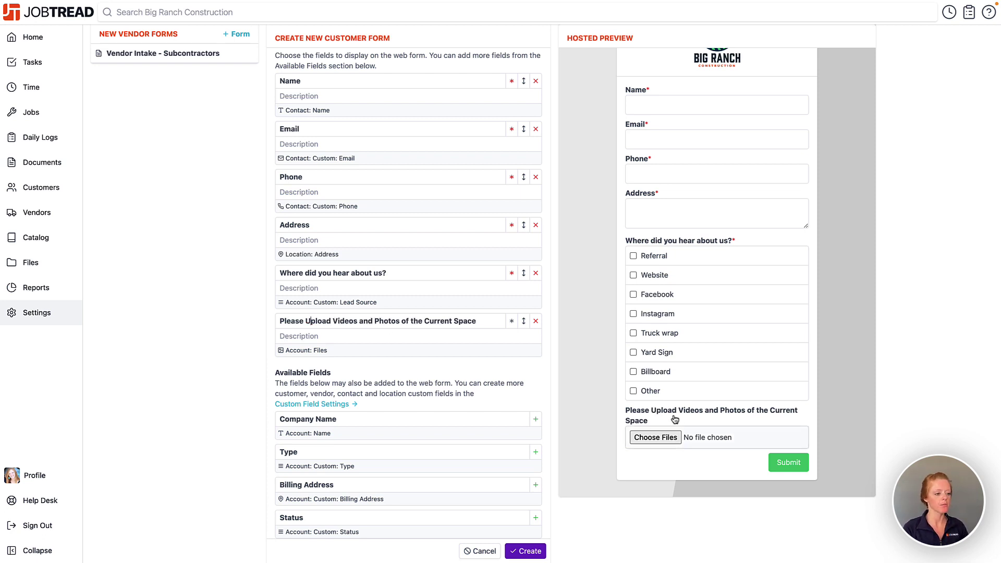
Copy that text into the upload field's description and rename the title to 'Files'
triple_click(377, 321)
key(ctrl+c)
click(370, 336)
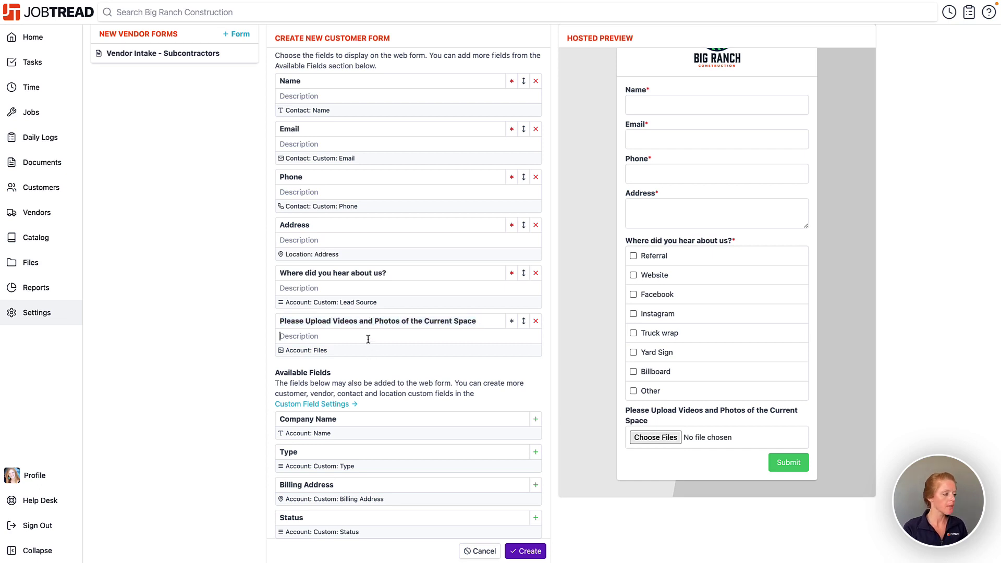
key(ctrl+v)
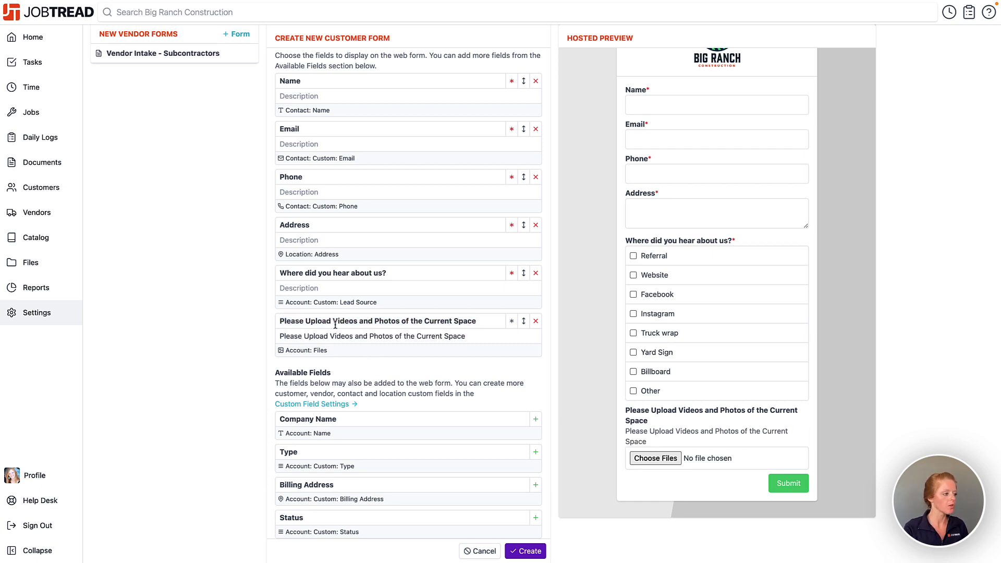
drag(332, 323, 277, 322)
key(BackSpace)
triple_click(389, 321)
text(Files)
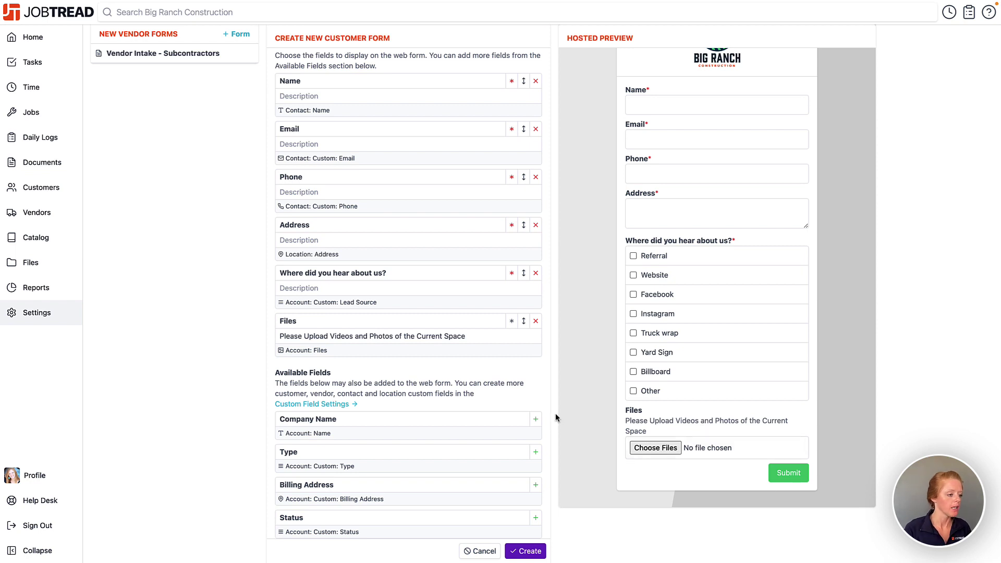
scroll(555, 416, down, 2)
Add two team members from Internal Users as the form's assignees
scroll(555, 417, down, 3)
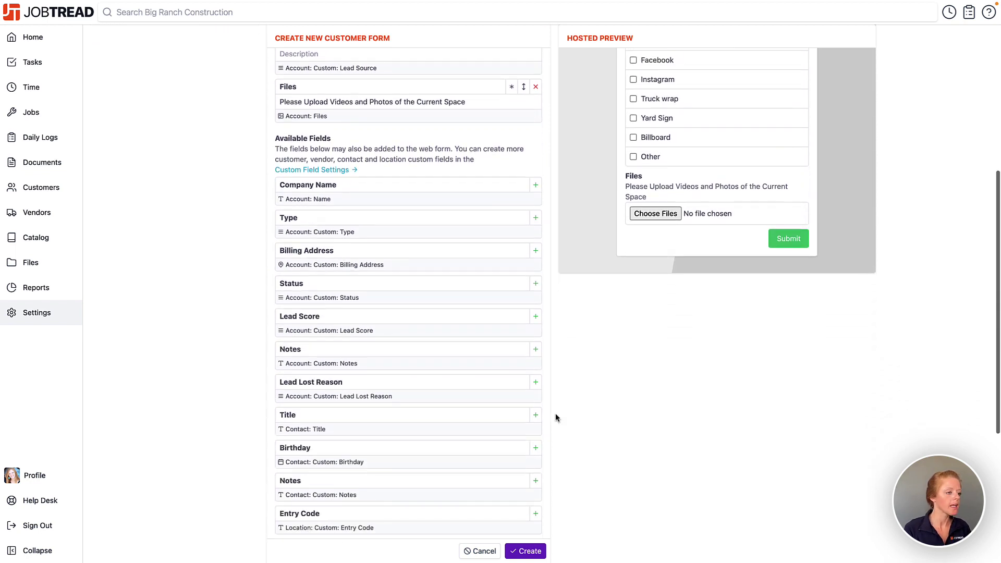
scroll(641, 409, down, 5)
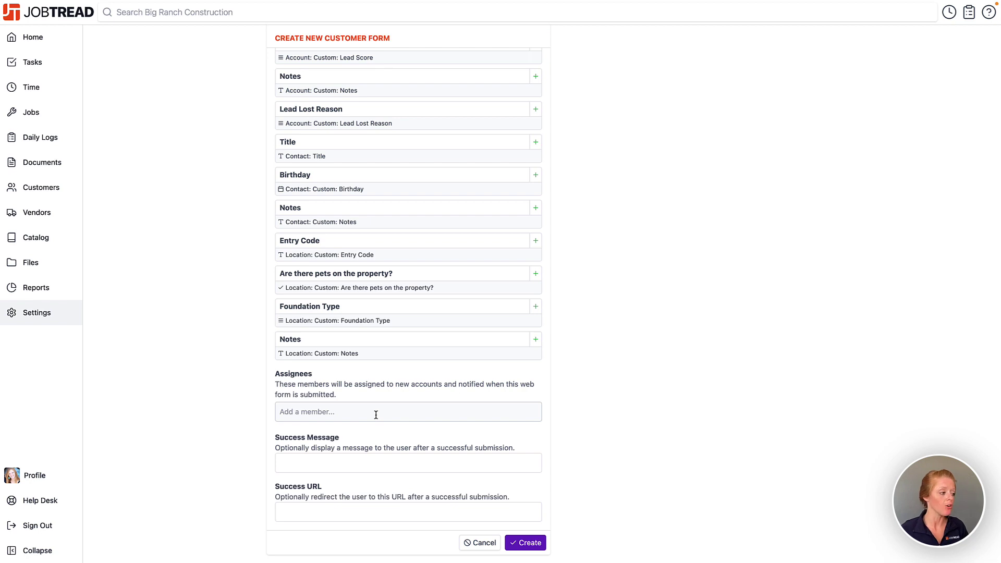
click(375, 414)
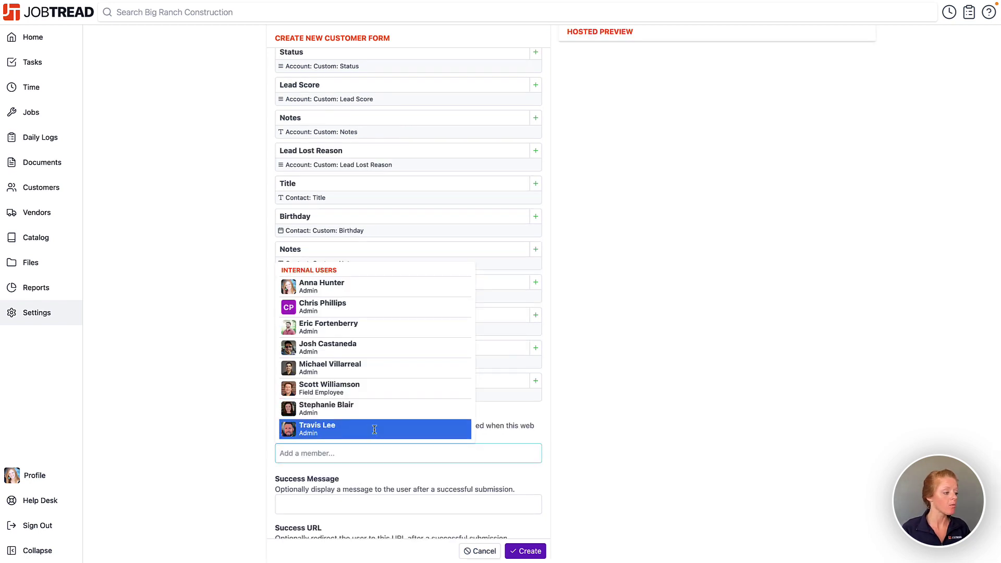
click(374, 429)
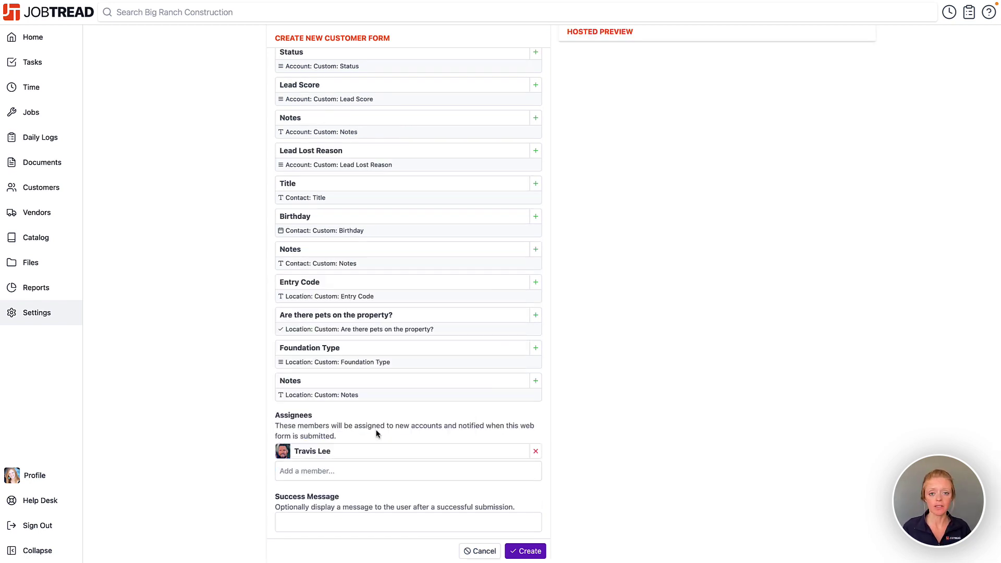
click(355, 470)
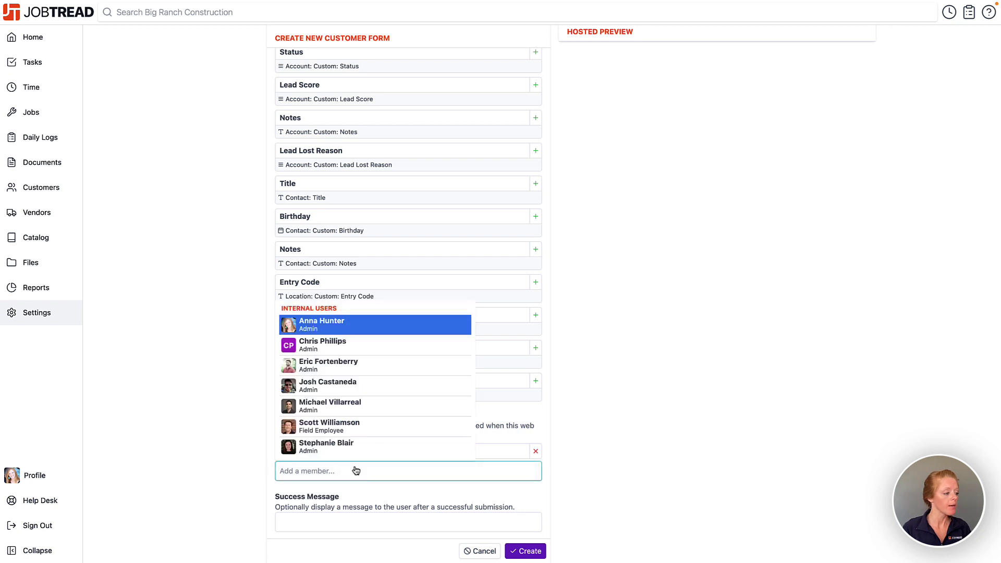
click(363, 449)
scroll(487, 489, down, 3)
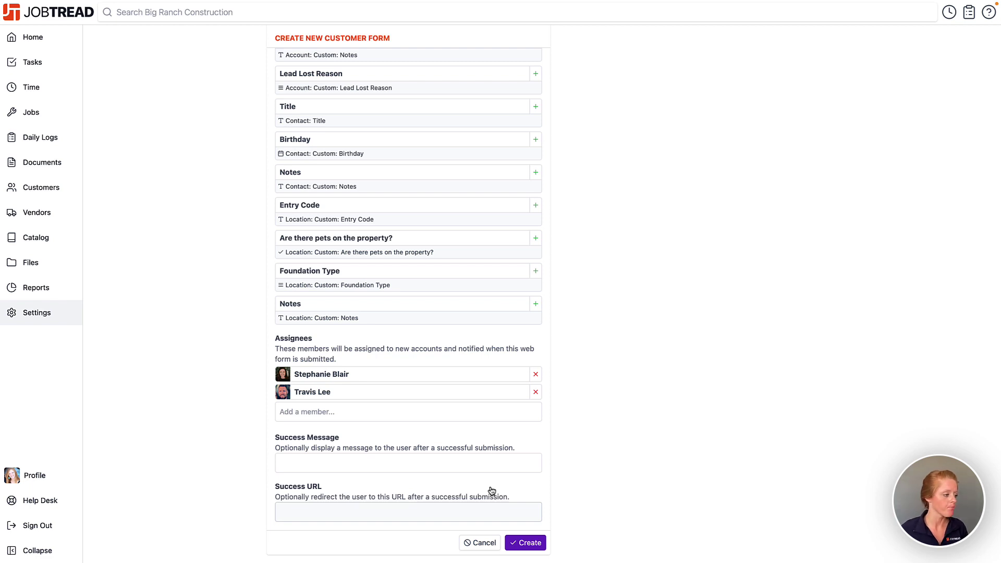
click(403, 467)
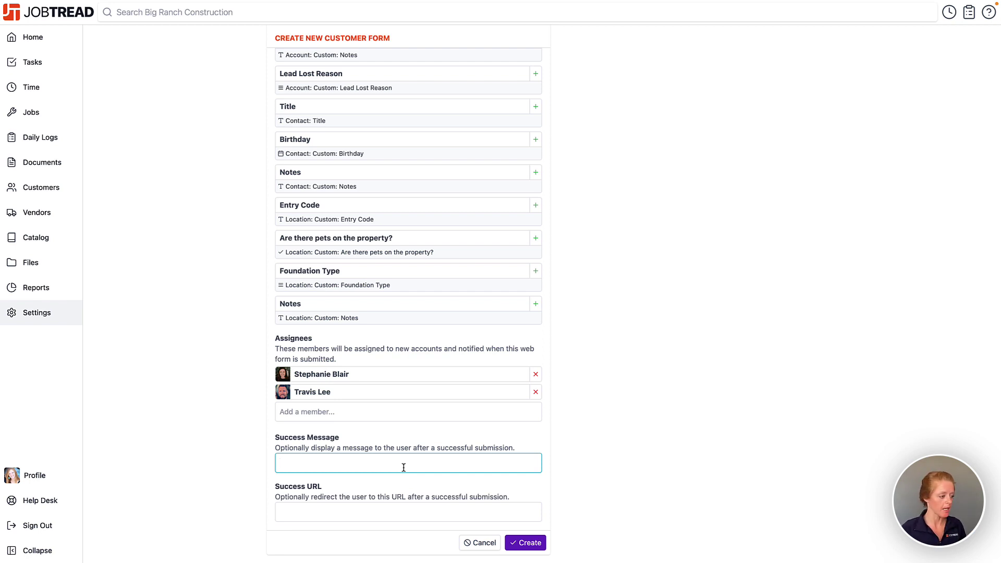
text(Thank y)
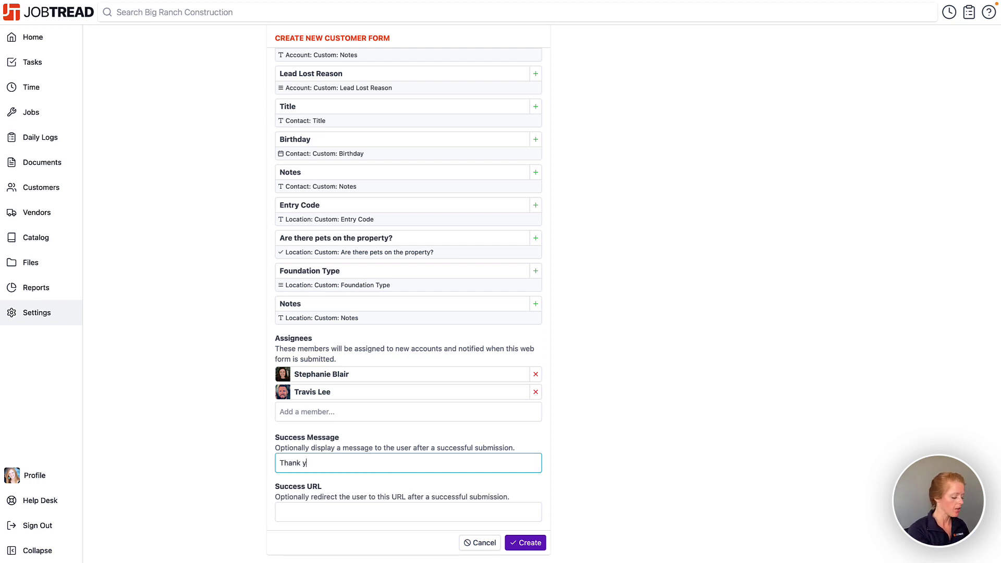
text(ou froor reaching out)
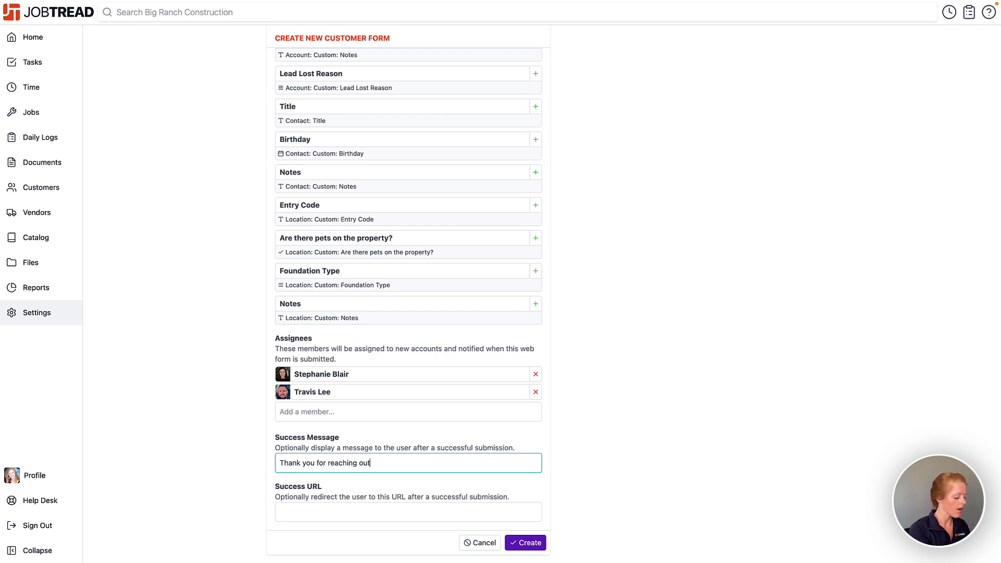
text(! We will )
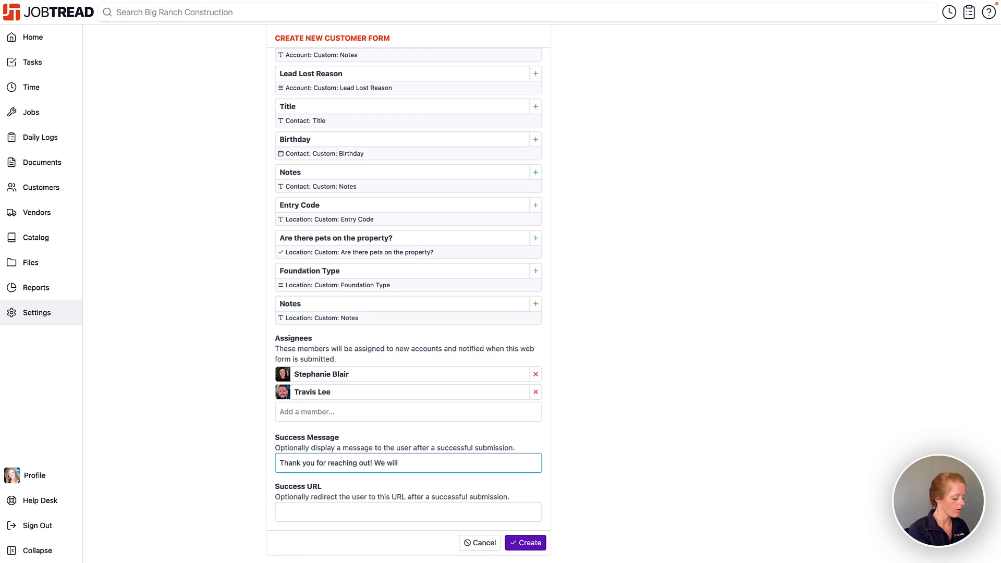
text(respond shortly)
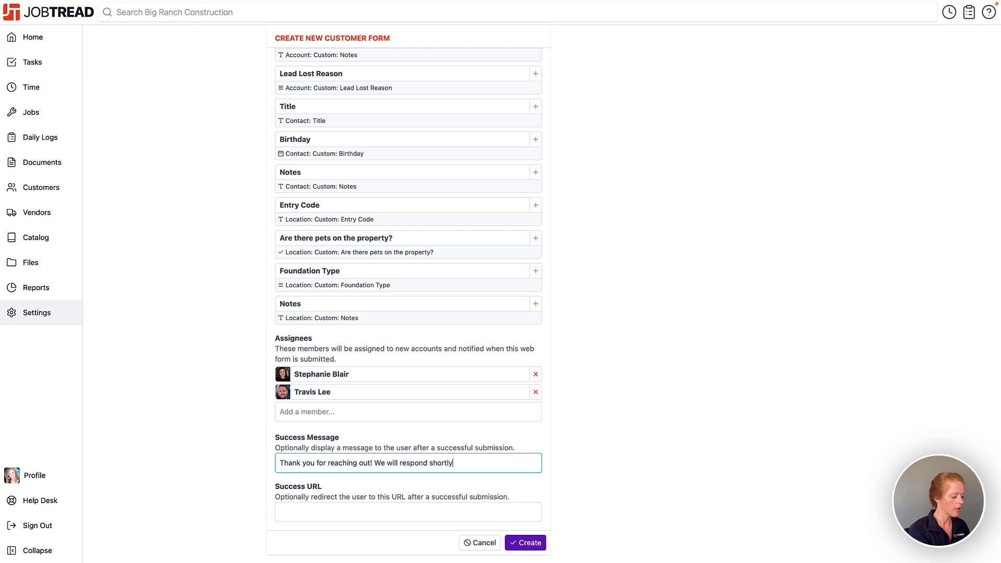
text(.)
click(481, 510)
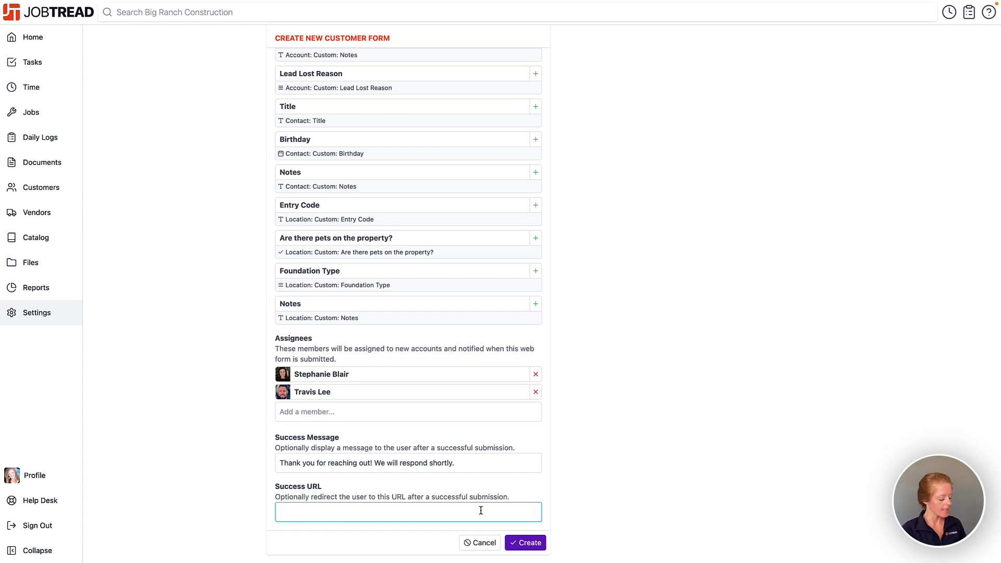
text(www.job)
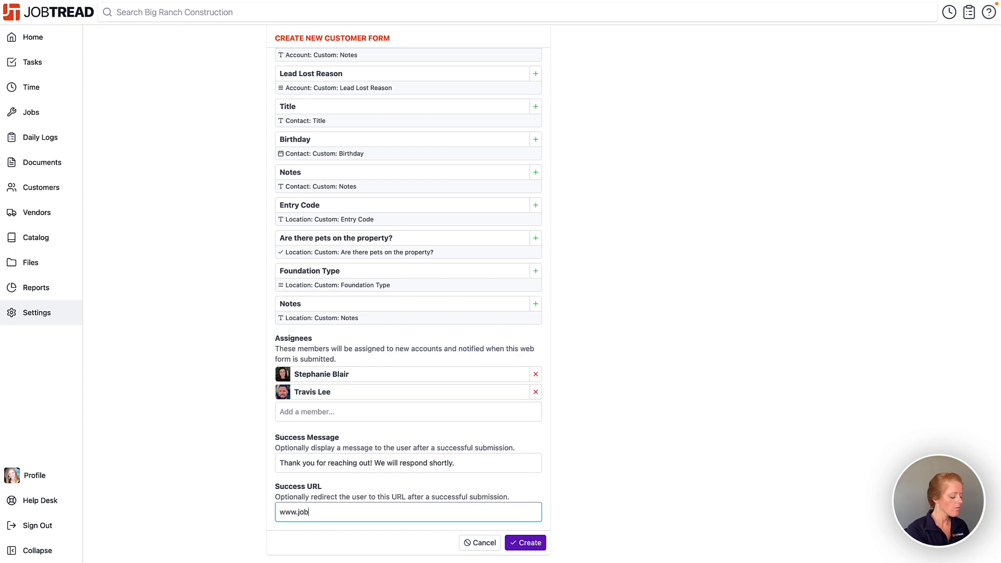
text(tread.com)
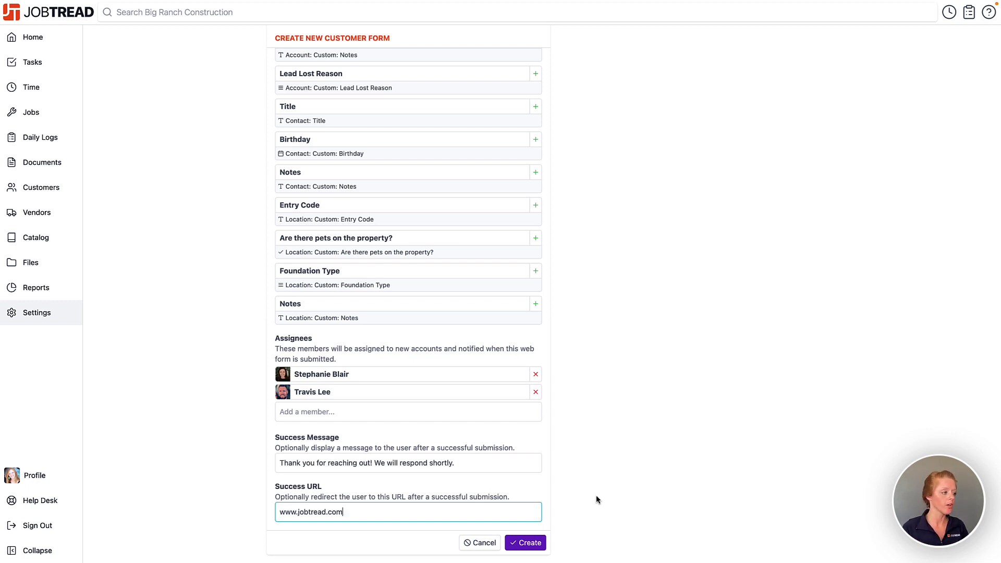
Create the form, then copy its hosted link and embed code from the Hosted Preview
click(544, 542)
scroll(740, 393, down, 5)
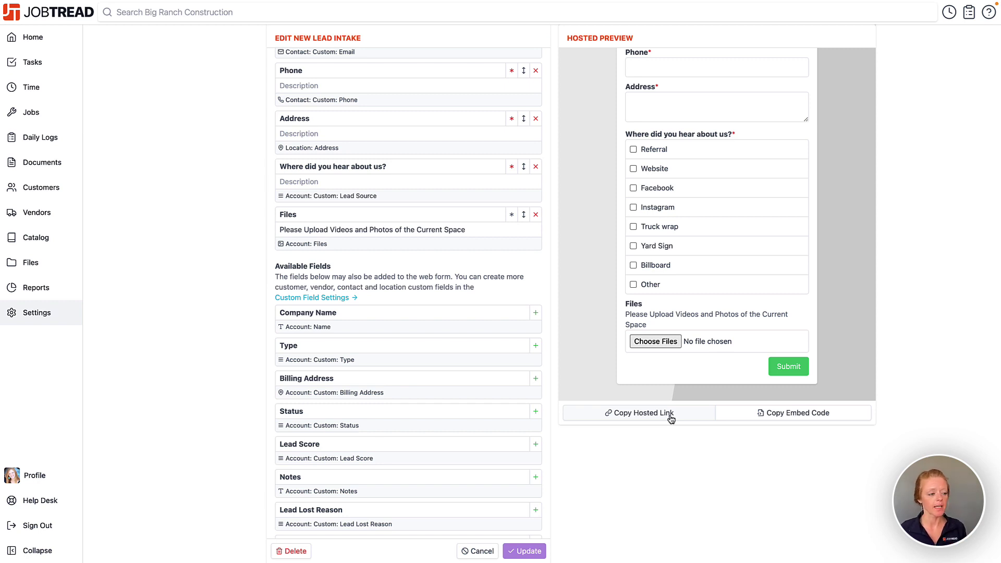
click(671, 417)
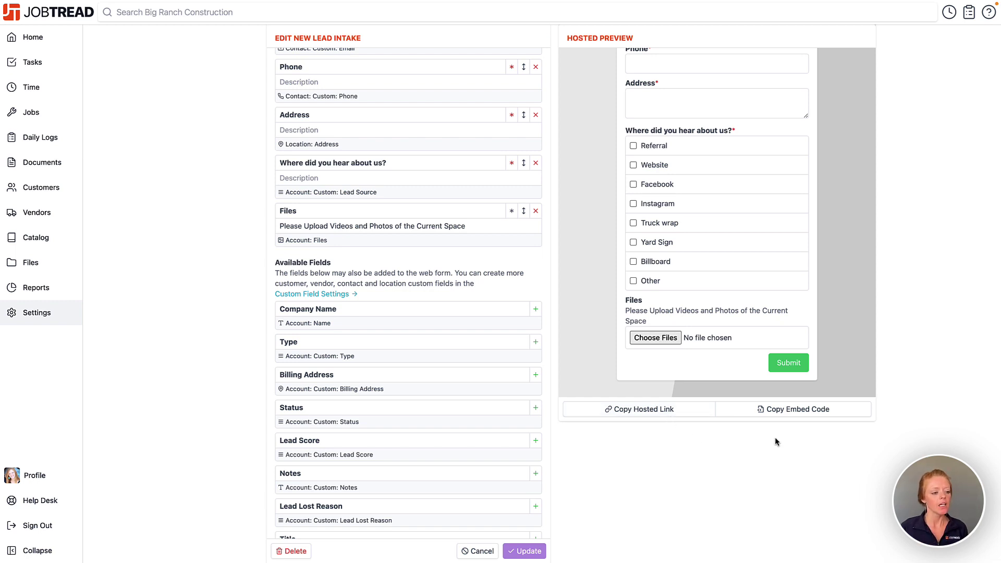
click(827, 411)
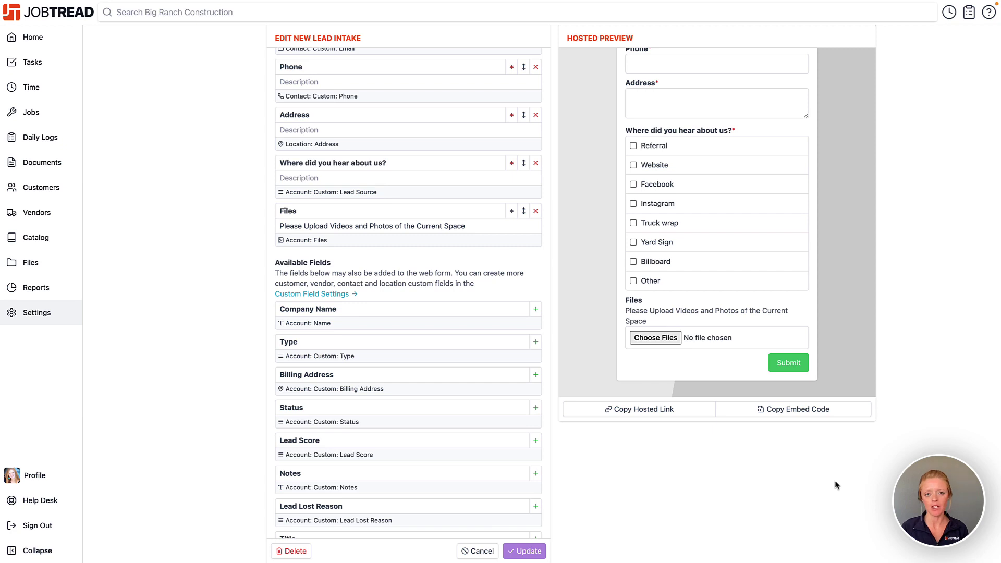
scroll(834, 480, up, 5)
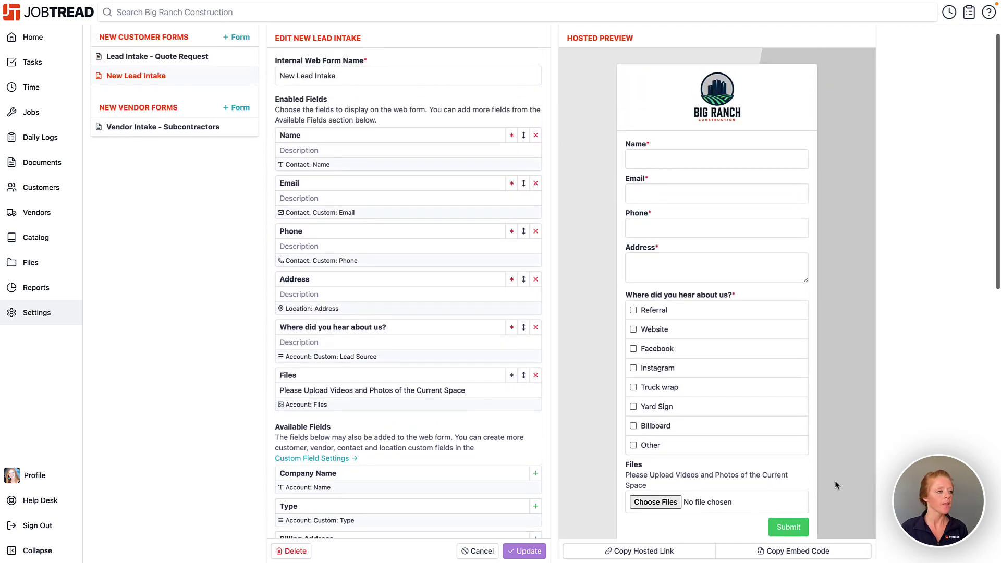